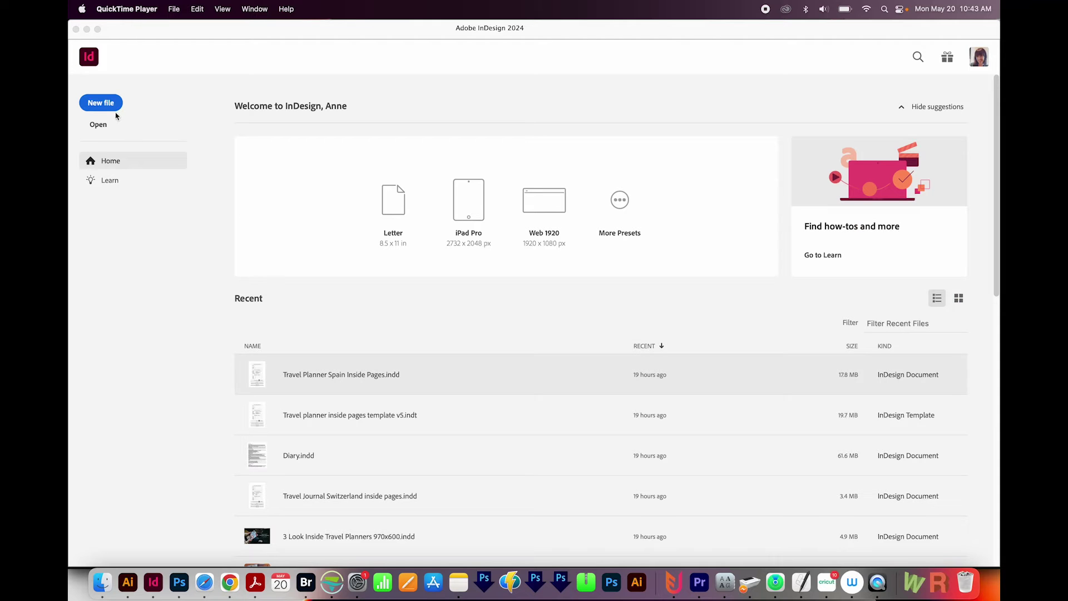
# - Dismiss the New Document dialog without creating a new document
pyautogui.click(103, 106)
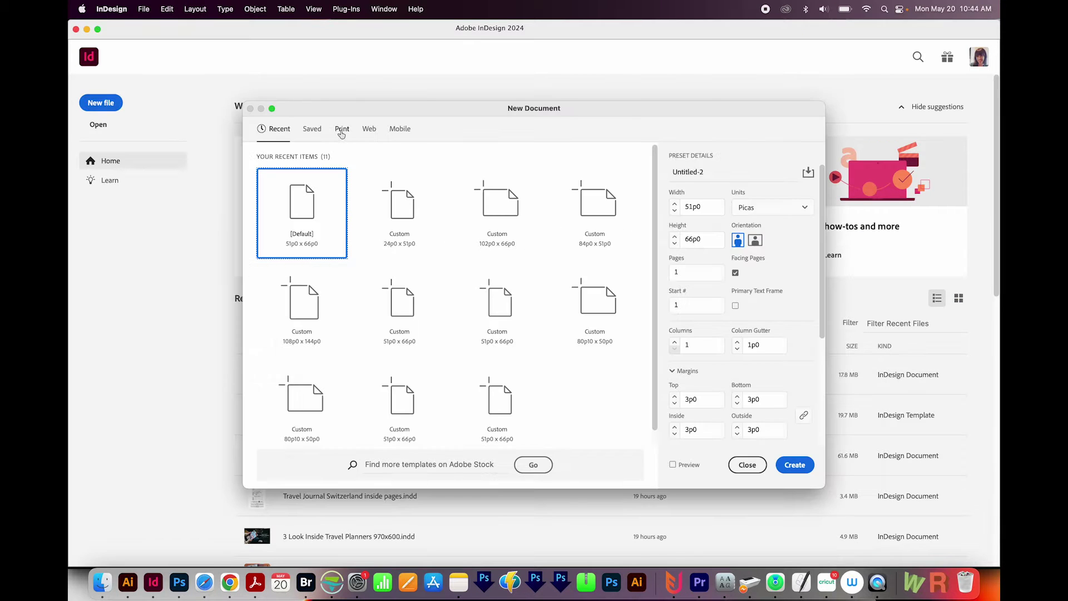
pyautogui.click(342, 130)
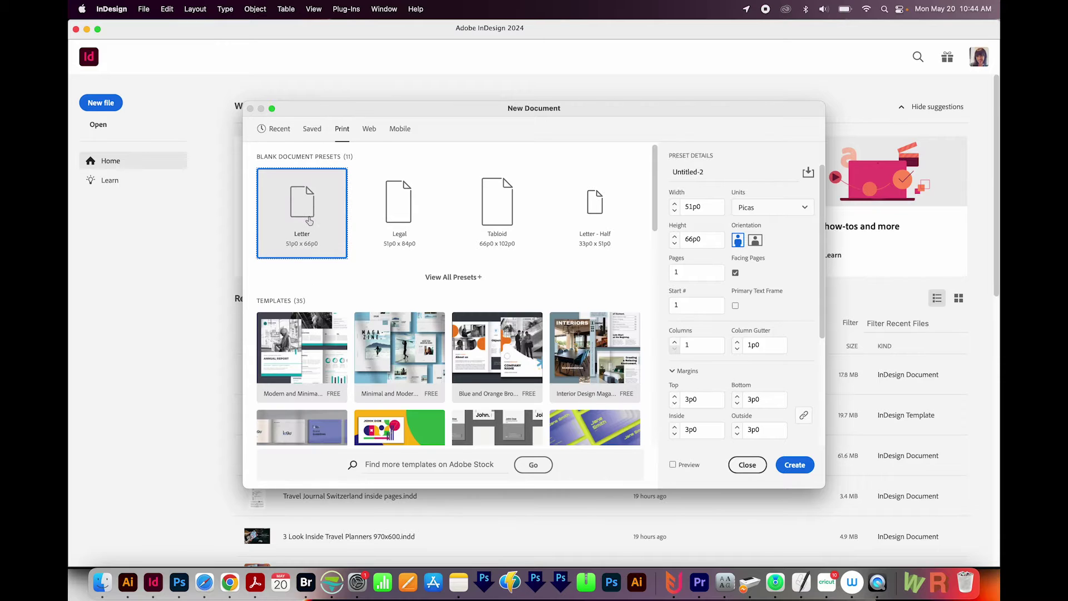
pyautogui.click(794, 465)
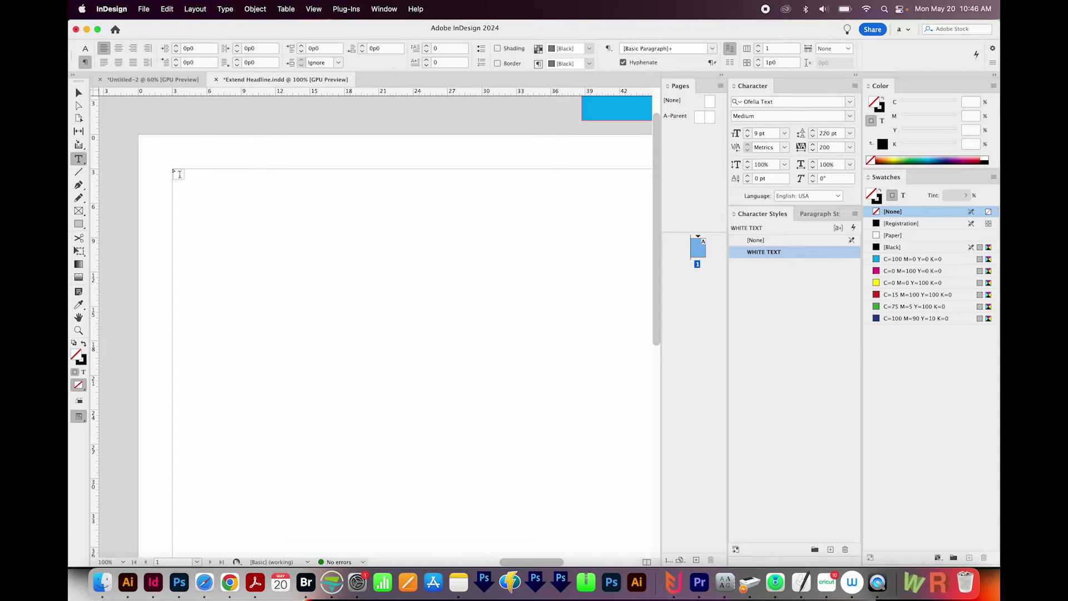
# - Draw a text frame near the page's top-left and set its text colour to black
pyautogui.moveTo(207, 161); pyautogui.dragTo(346, 206)
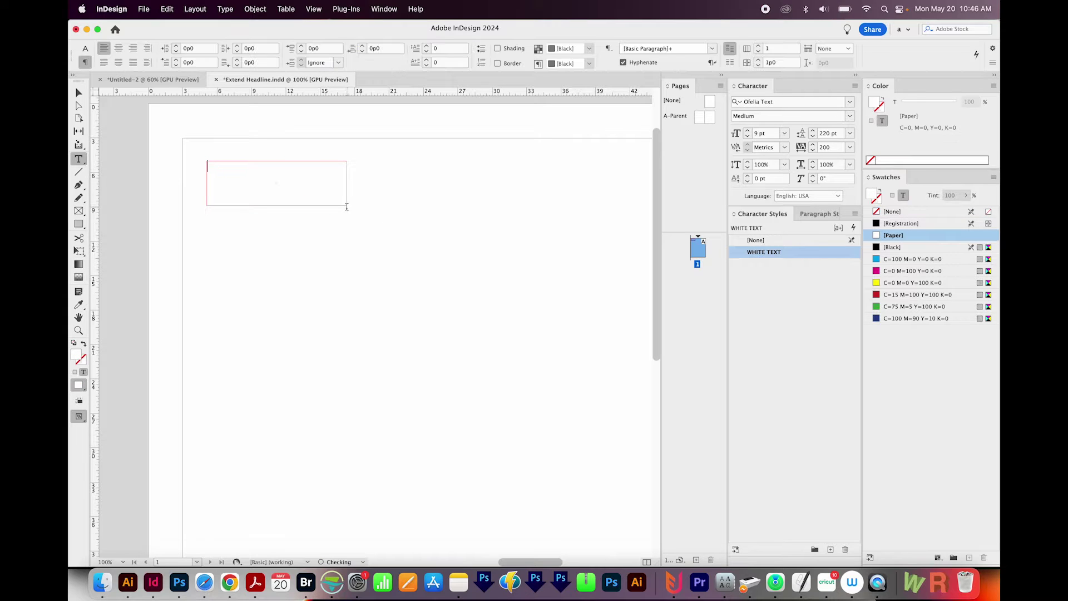
pyautogui.click(892, 248)
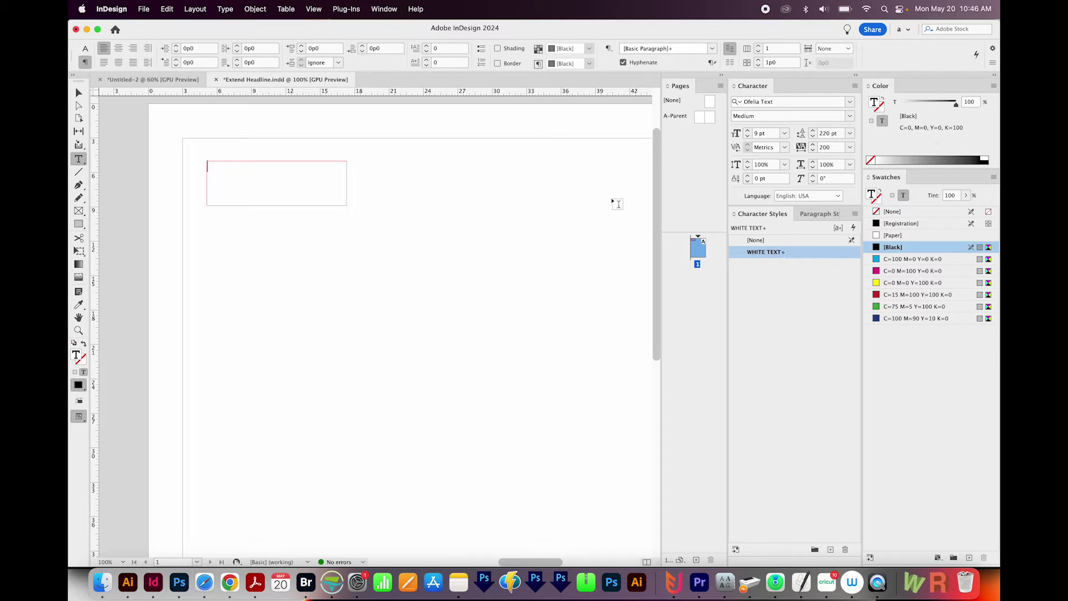
pyautogui.click(384, 9)
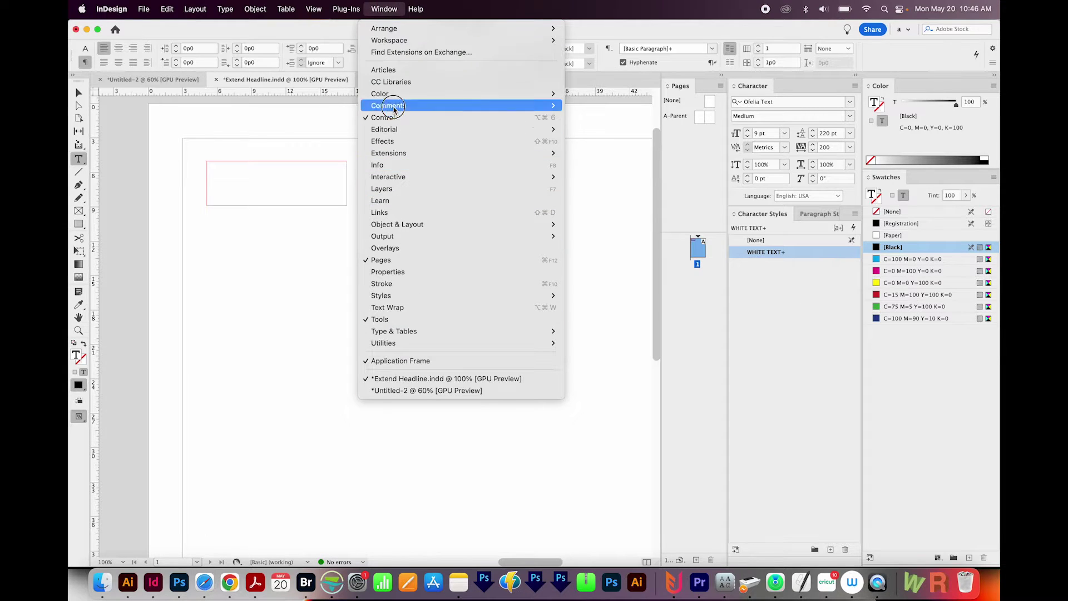
pyautogui.moveTo(552, 96)
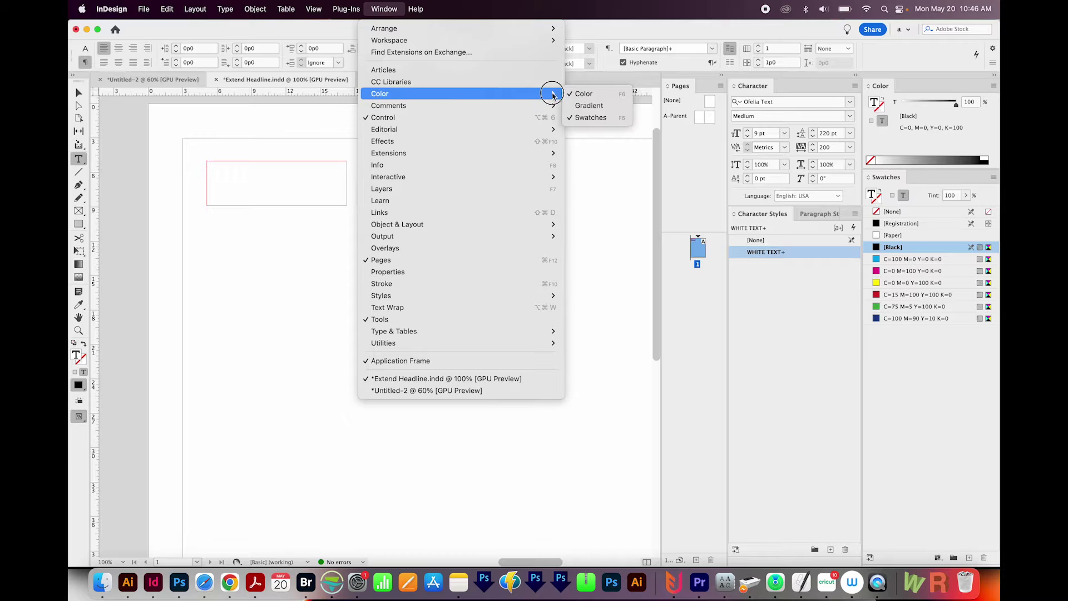
pyautogui.click(756, 240)
# - Type 'Headline' into the frame and fill the frame with black
pyautogui.write('Hea')
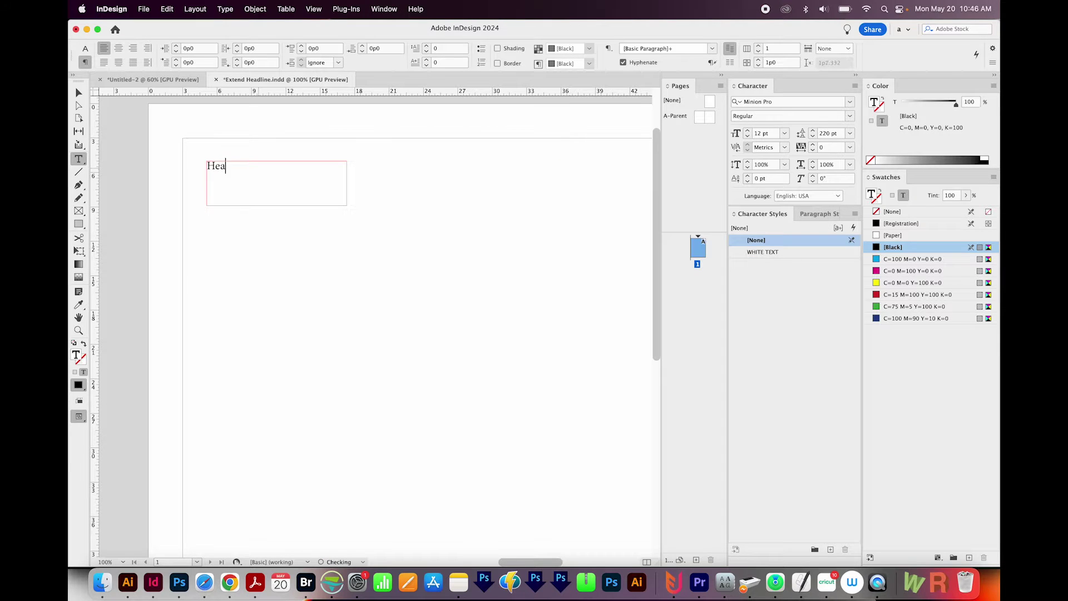
pyautogui.write('dline')
pyautogui.click(79, 94)
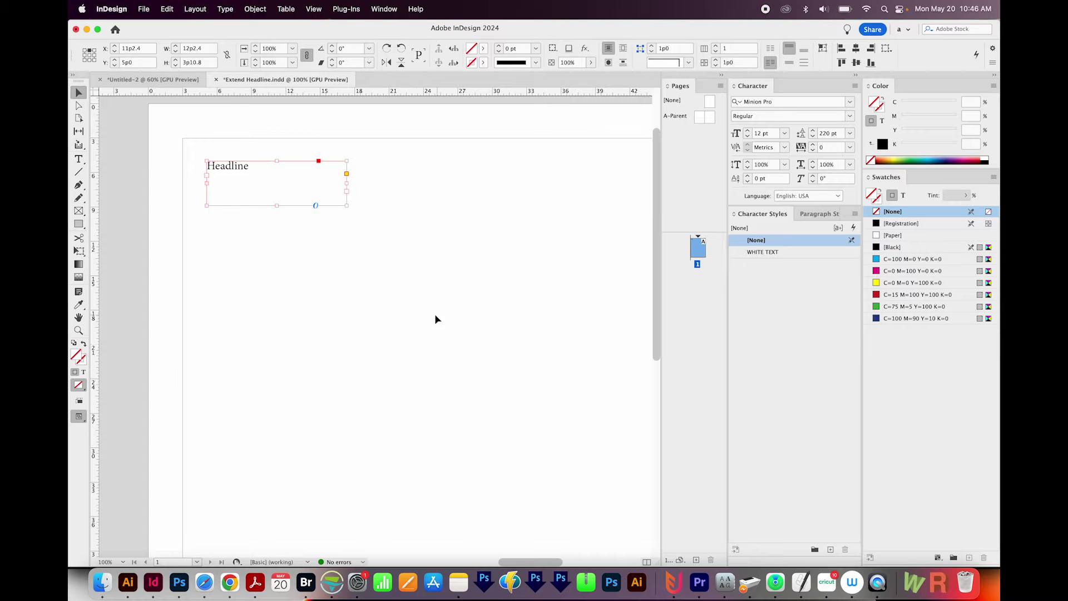
pyautogui.click(892, 247)
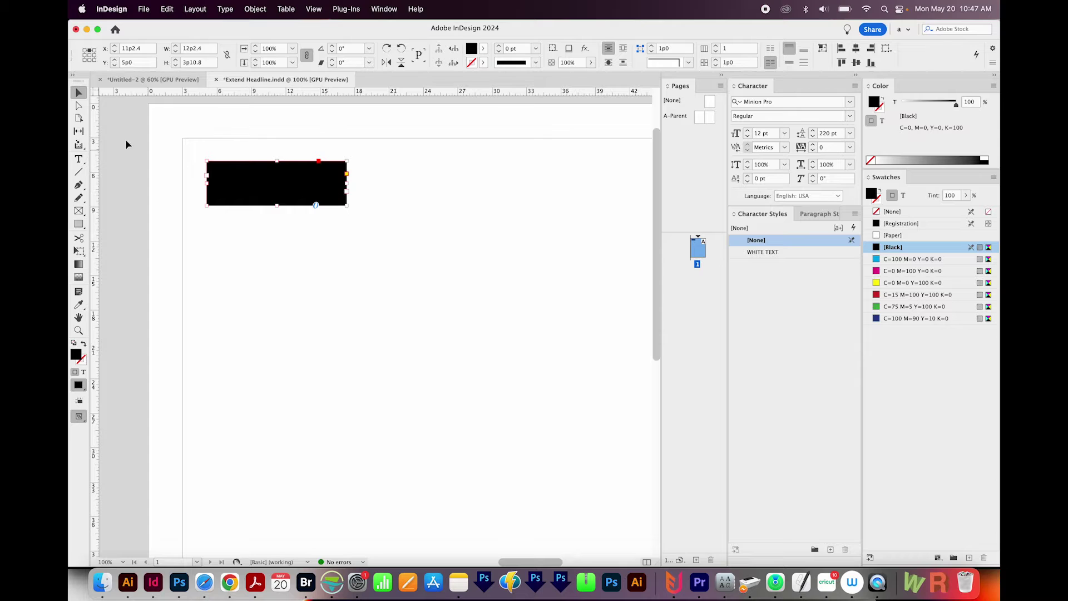
# - Make the Headline text white and apply the WHITE TEXT character style
pyautogui.click(78, 159)
pyautogui.moveTo(210, 167); pyautogui.dragTo(281, 152)
pyautogui.click(225, 167)
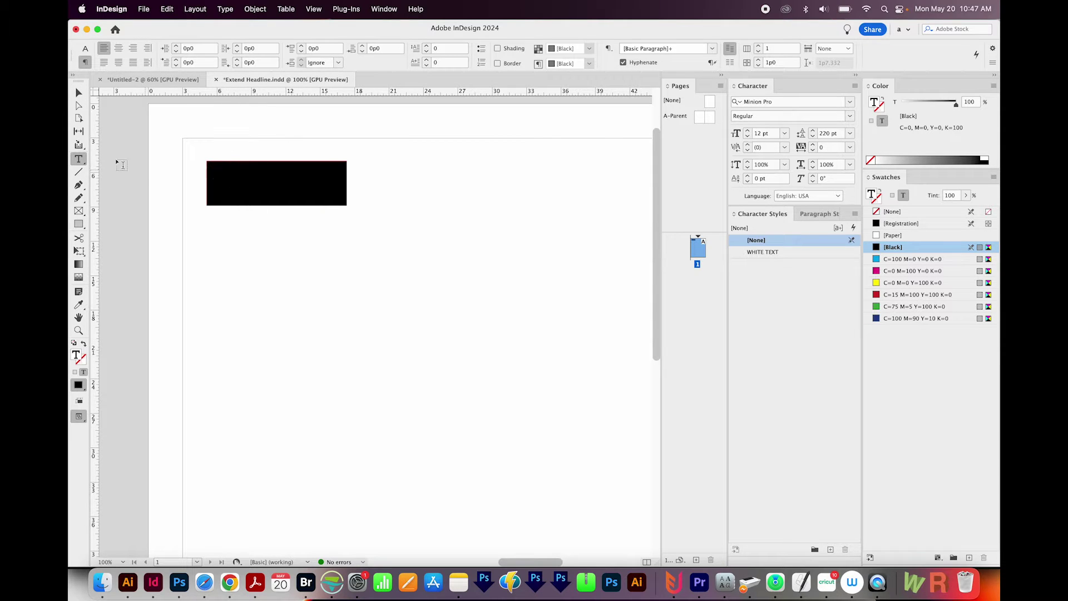
pyautogui.tripleClick(261, 170)
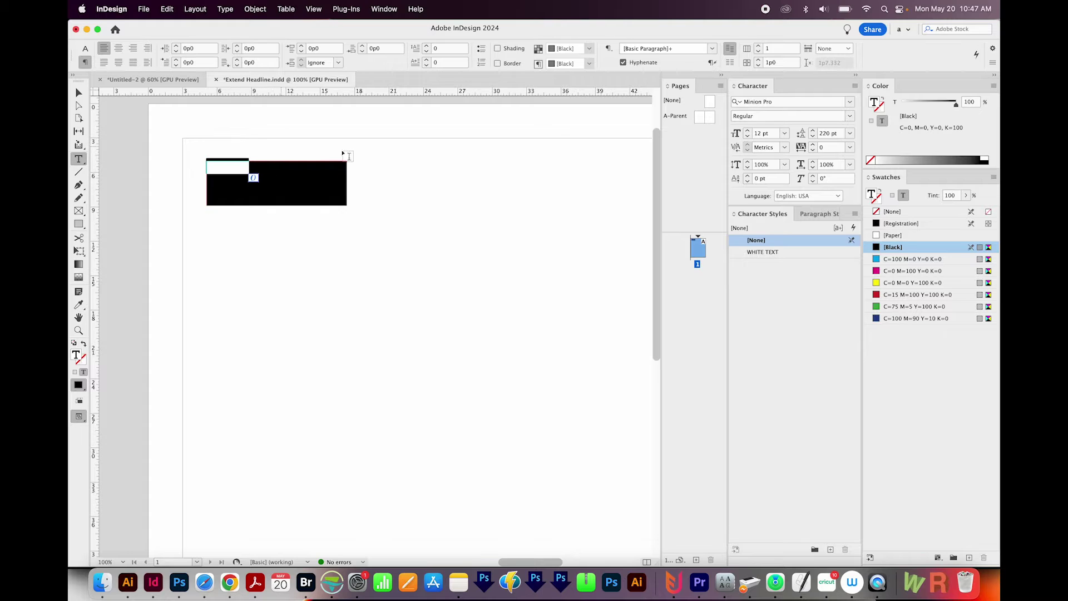
pyautogui.click(921, 237)
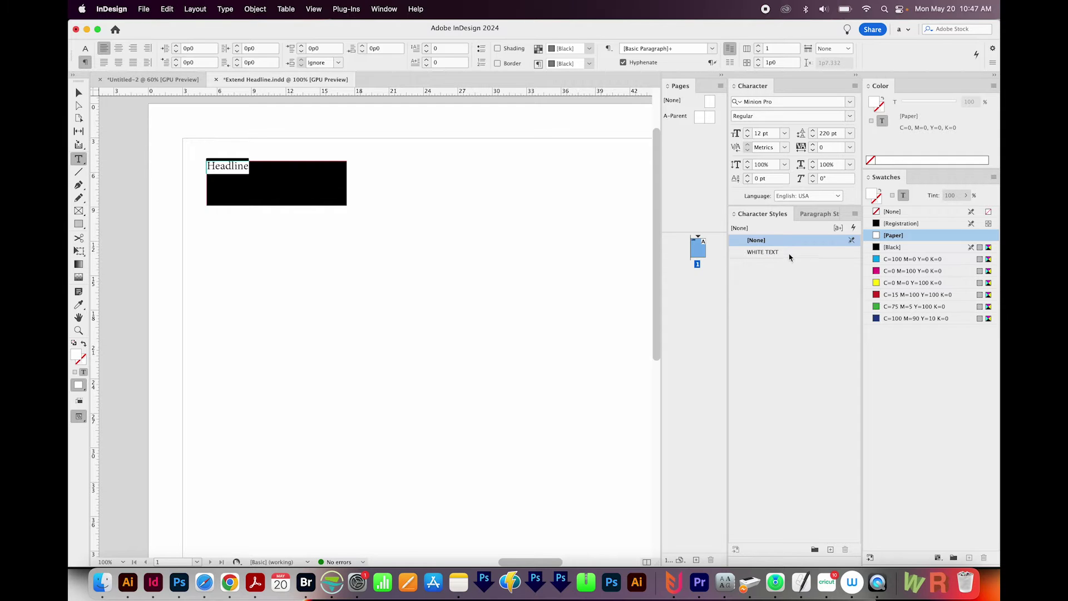
pyautogui.click(791, 254)
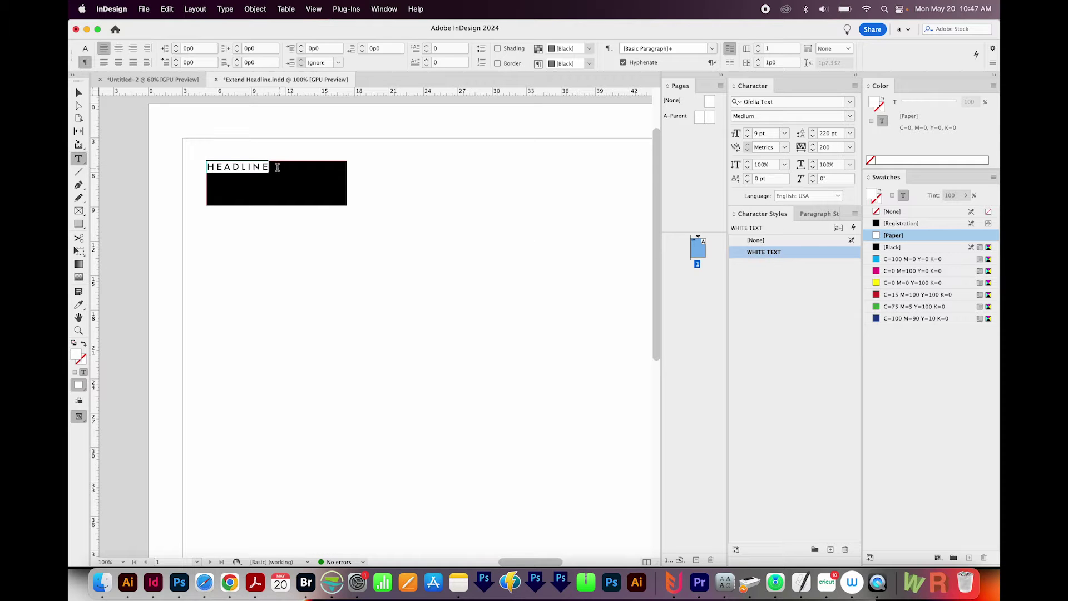
# - Zoom in on the black headline frame
pyautogui.press('Escape')
pyautogui.press('z')
pyautogui.click(567, 287)
pyautogui.click(79, 93)
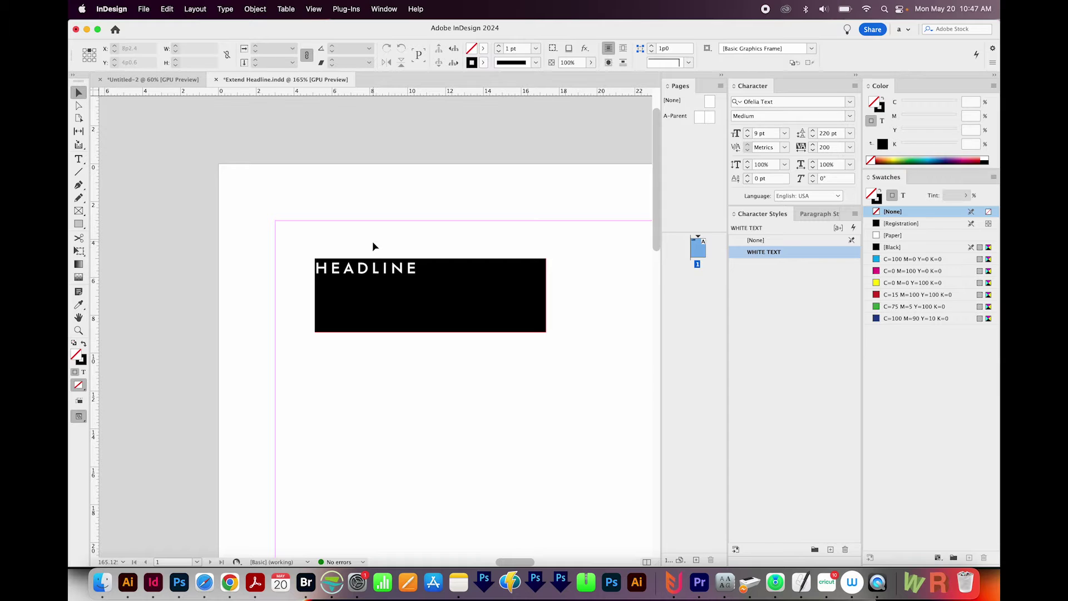
# - Set the headline frame to Width Only auto-sizing, anchored at the left-middle reference point
pyautogui.click(420, 303)
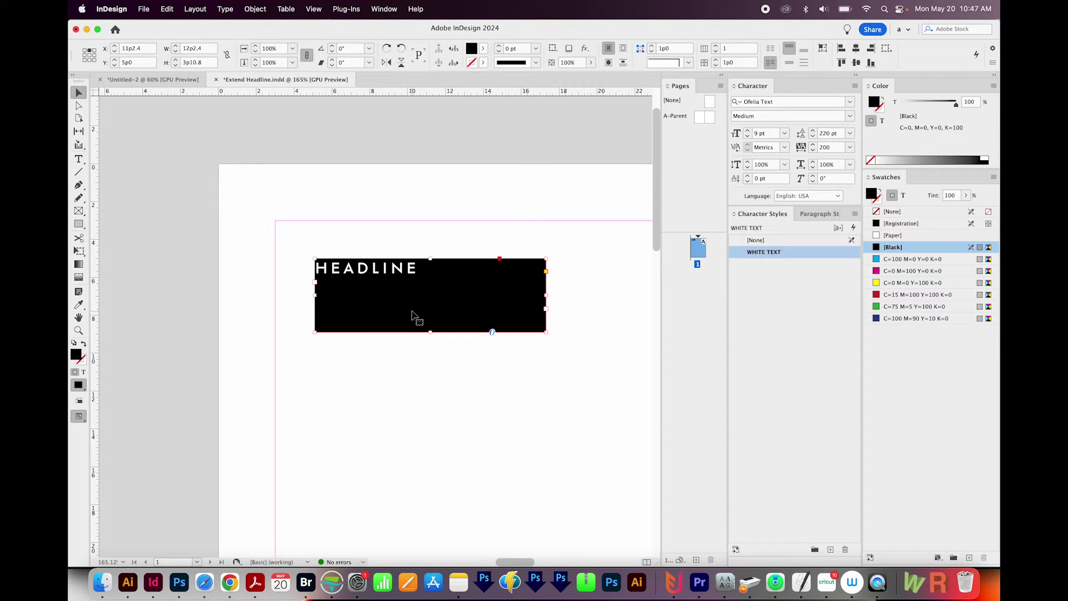
pyautogui.press('super+b')
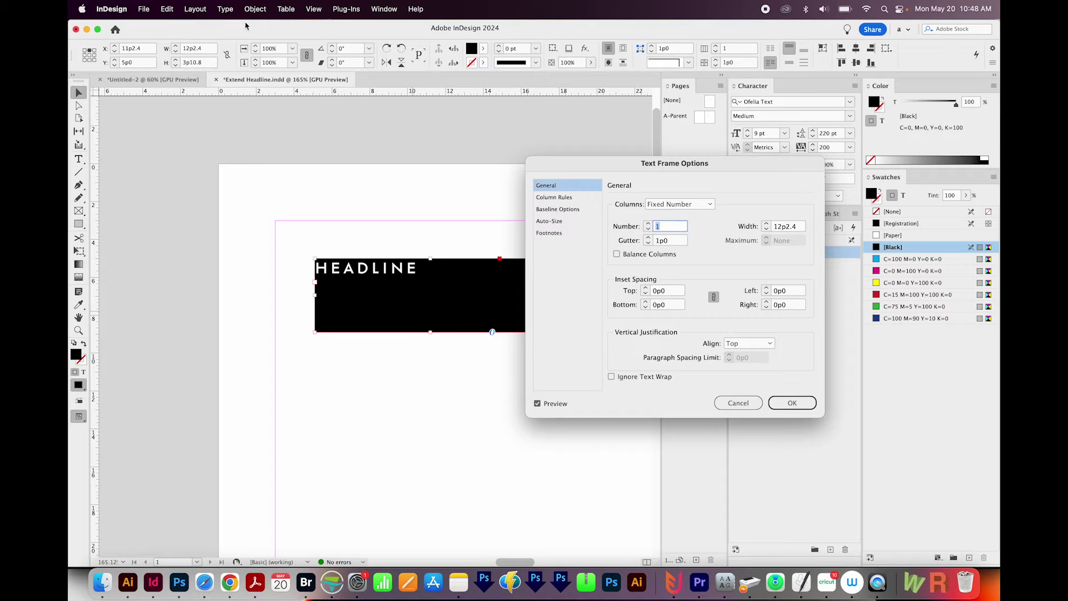
pyautogui.click(257, 9)
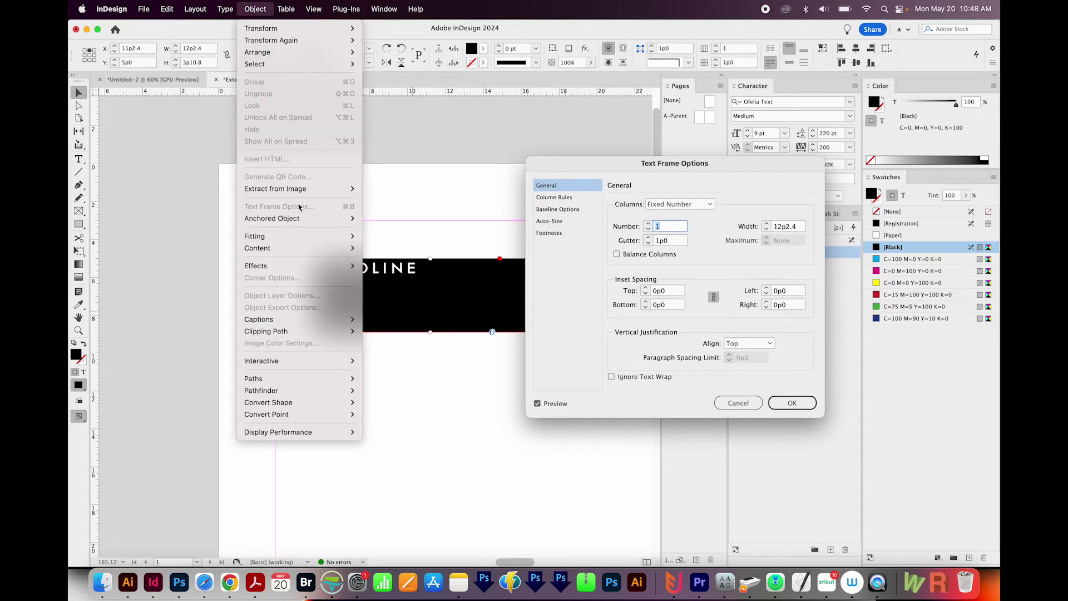
pyautogui.click(566, 176)
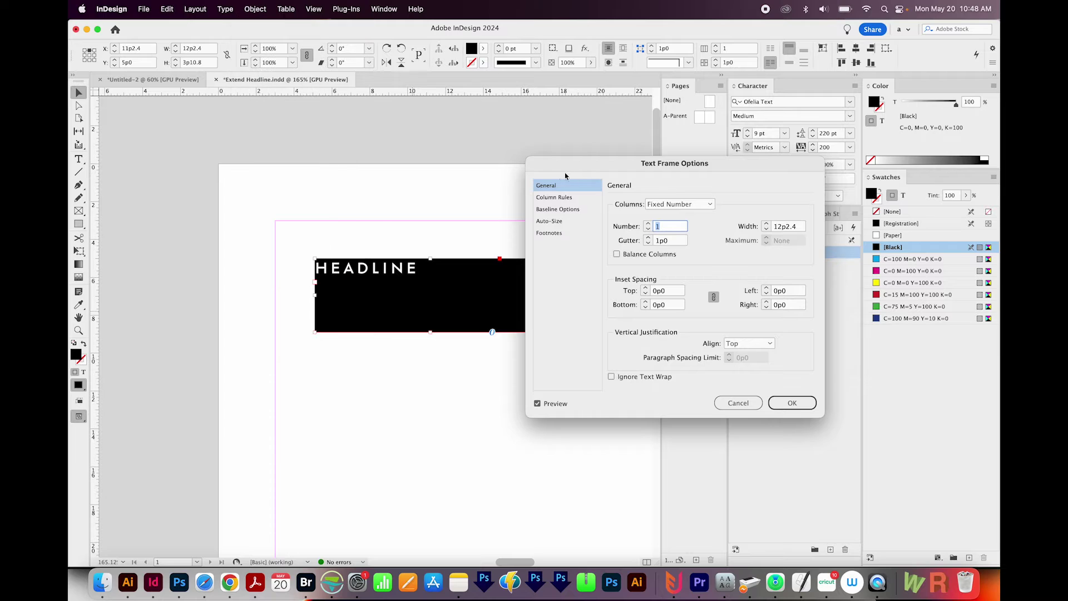
pyautogui.click(548, 222)
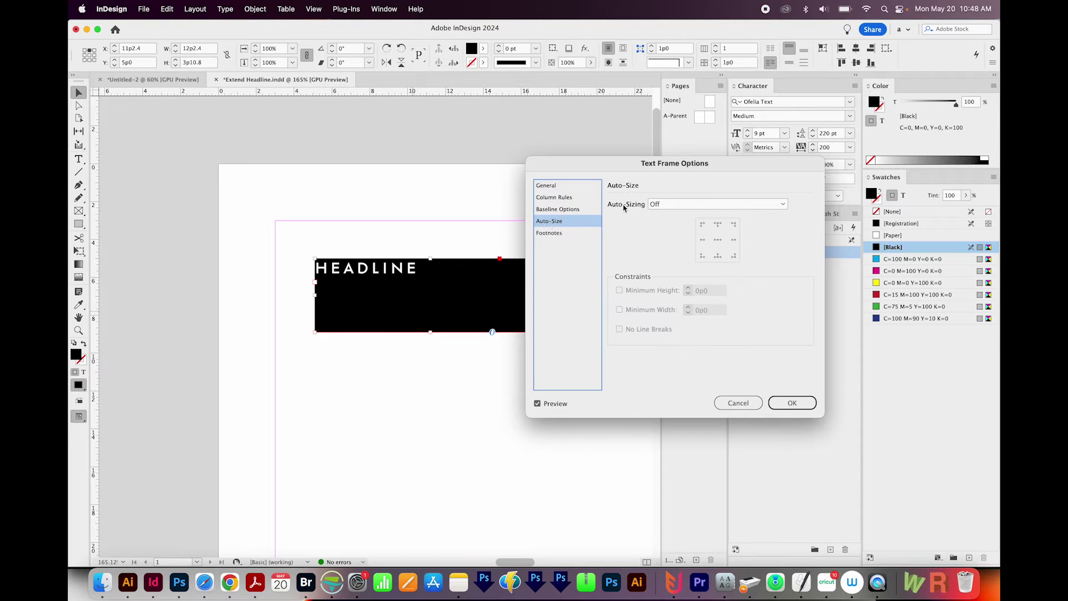
pyautogui.click(674, 205)
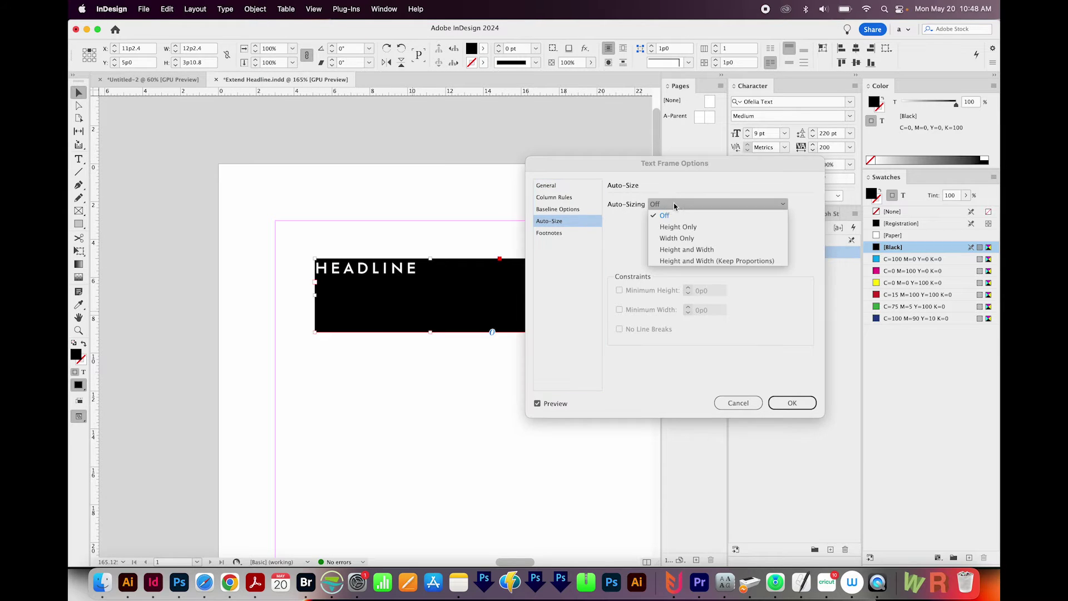
pyautogui.click(685, 239)
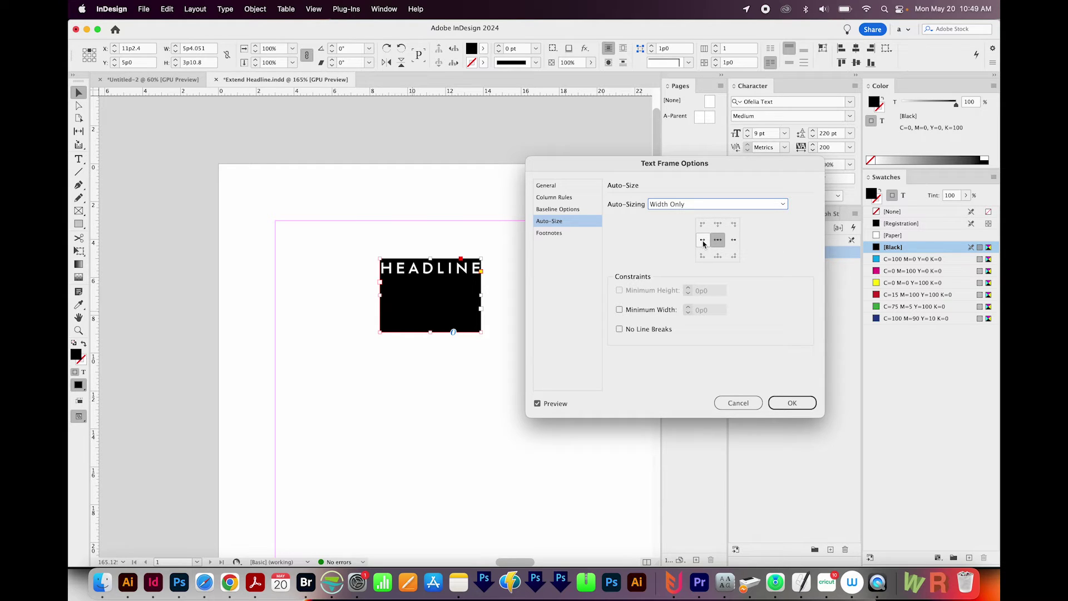
pyautogui.click(703, 240)
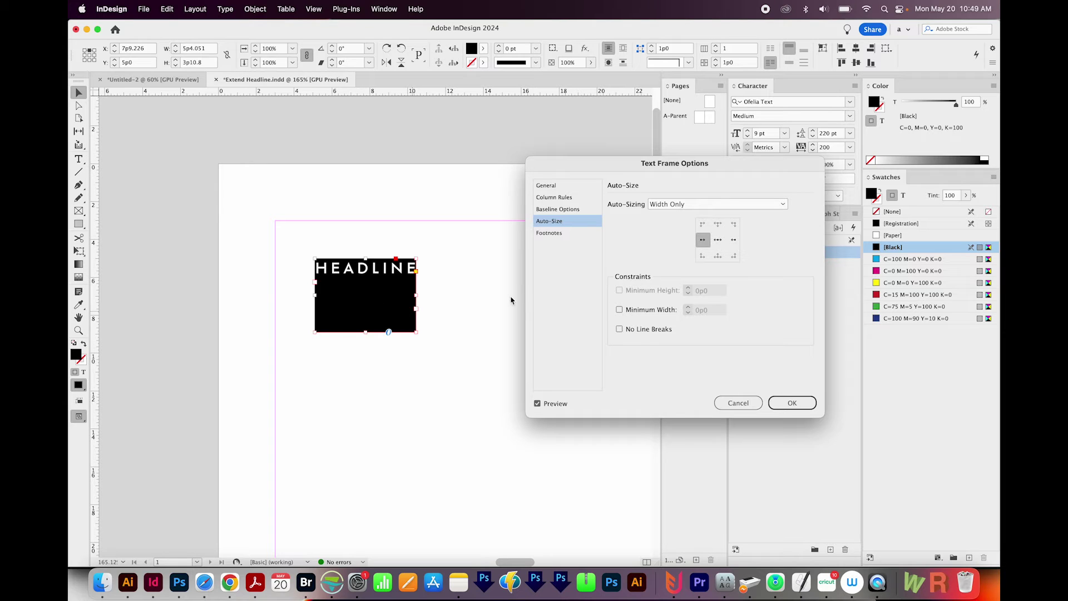
pyautogui.click(562, 186)
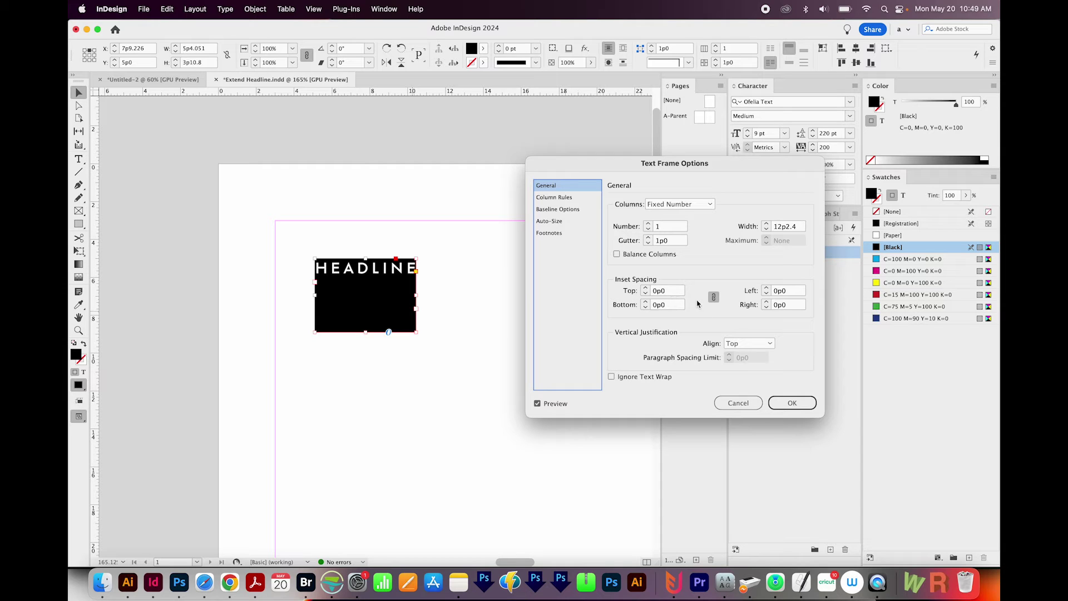
# - Unlink the frame insets and set Top and Bottom insets to 0p2
pyautogui.click(676, 292)
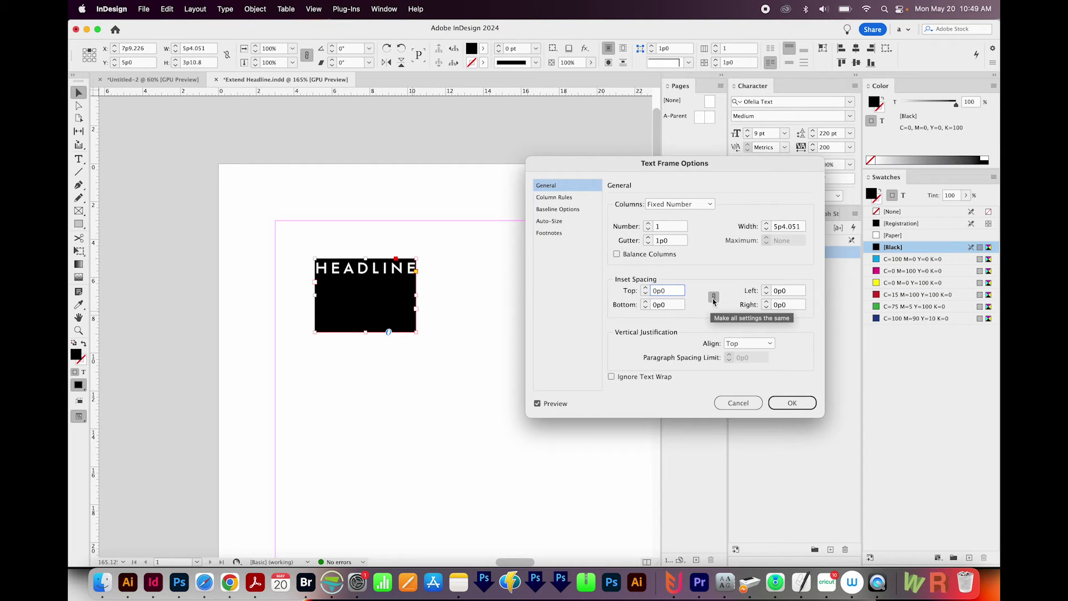
pyautogui.click(714, 300)
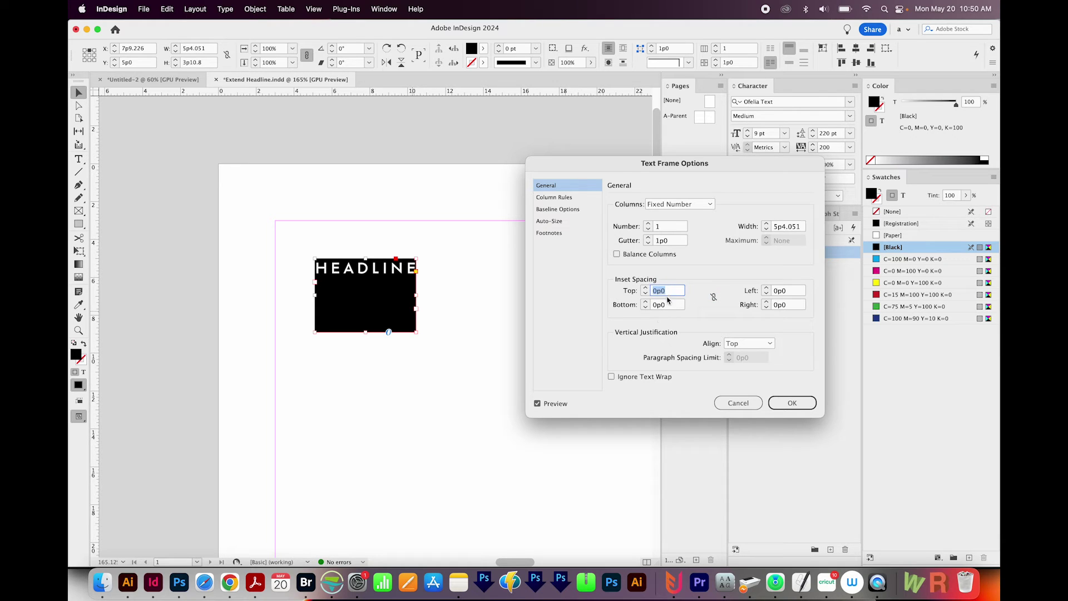
pyautogui.click(647, 291)
pyautogui.write('0p2')
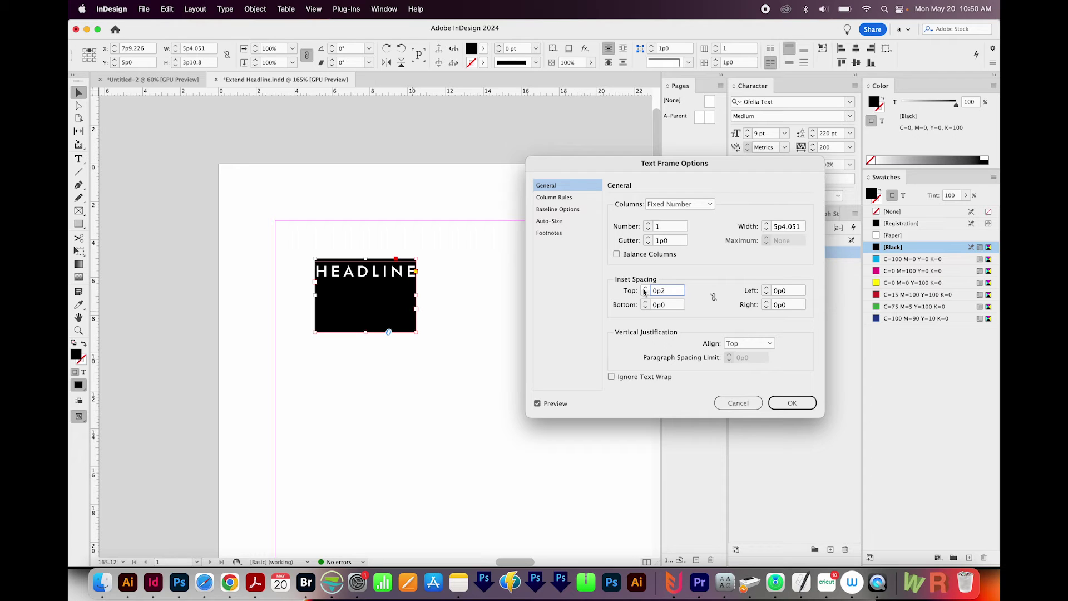
pyautogui.press('Tab')
pyautogui.write('0p2')
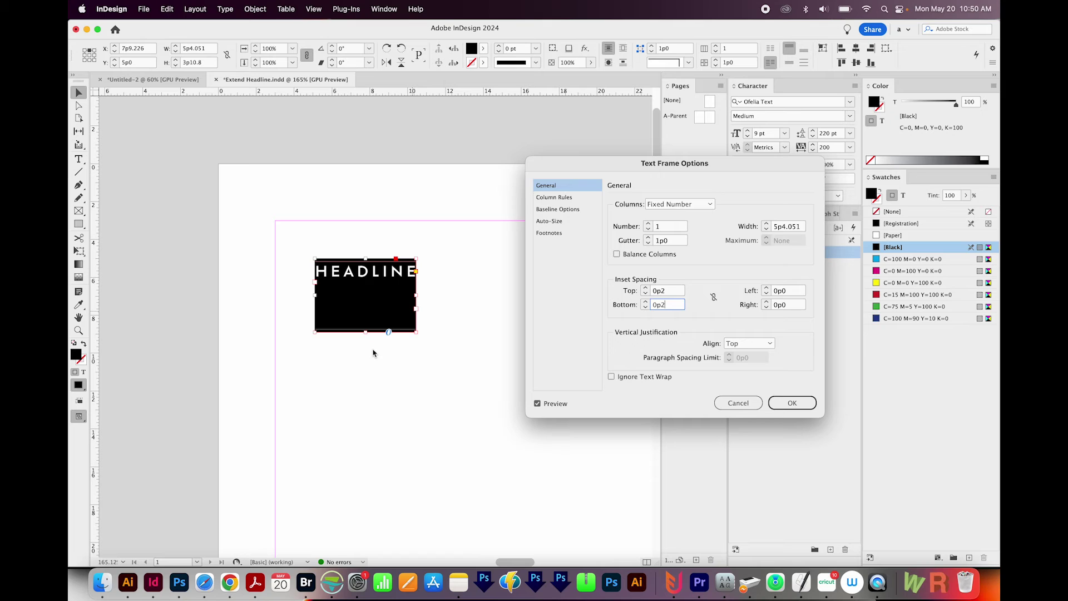
# - Set the Left and Right insets to 0p7 and confirm the frame options
pyautogui.doubleClick(793, 290)
pyautogui.write('0p5')
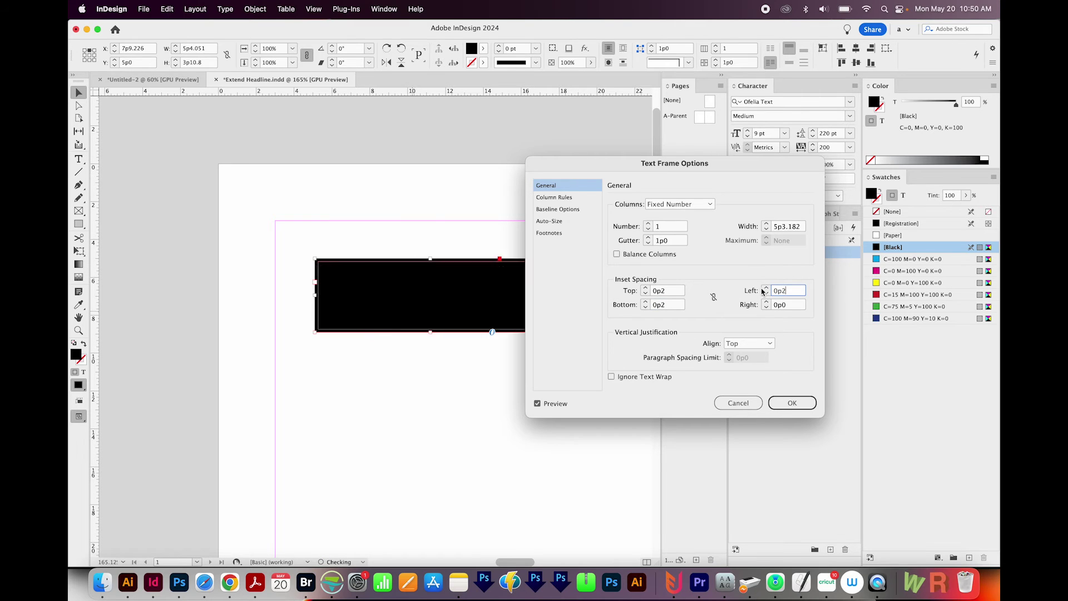
pyautogui.press('Up')
pyautogui.press('Up')
pyautogui.press('Up')
pyautogui.press('Up')
pyautogui.press('Up')
pyautogui.press('Up')
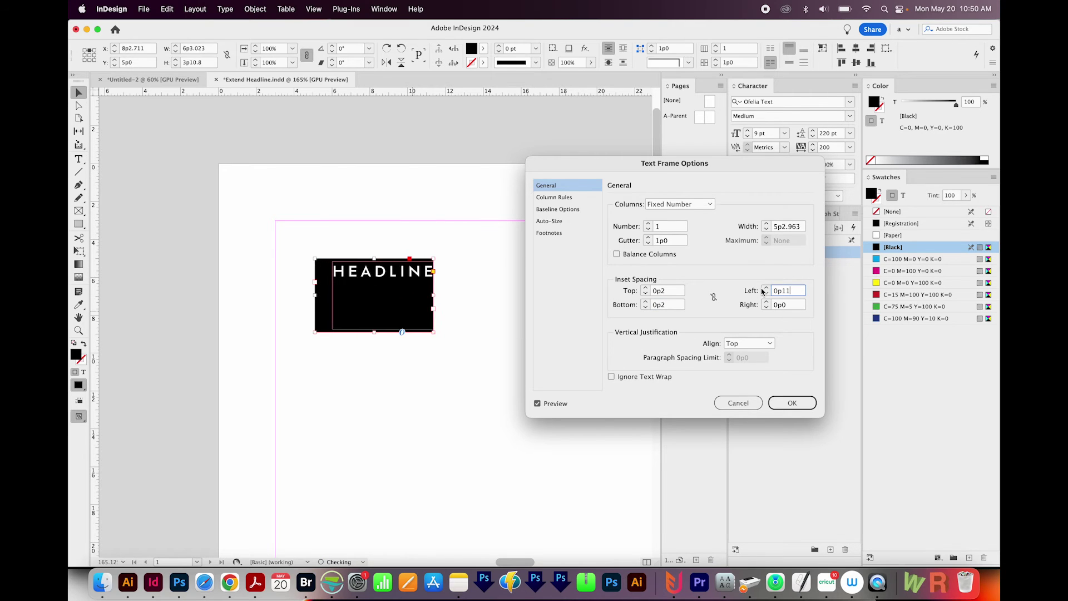
pyautogui.press('Down')
pyautogui.press('Down')
pyautogui.press('Down')
pyautogui.press('Down')
pyautogui.click(780, 304)
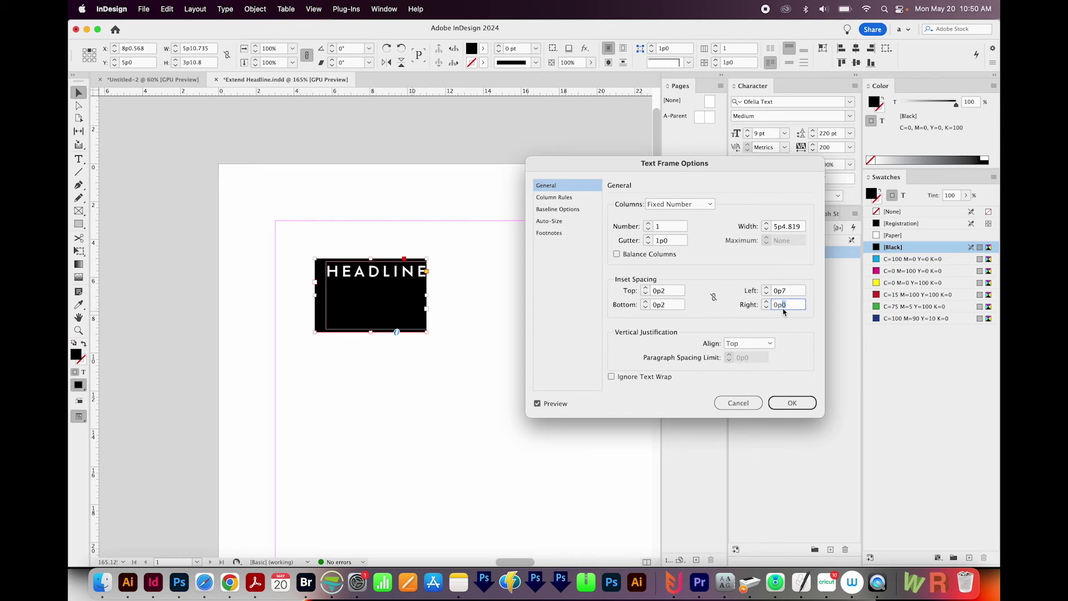
pyautogui.write('0p7')
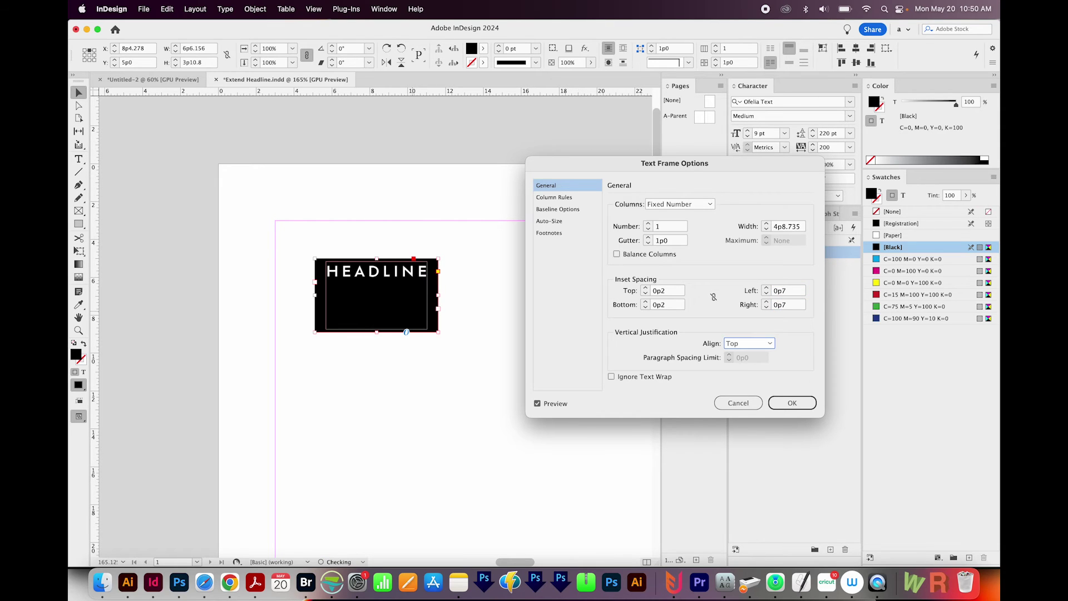
pyautogui.click(790, 404)
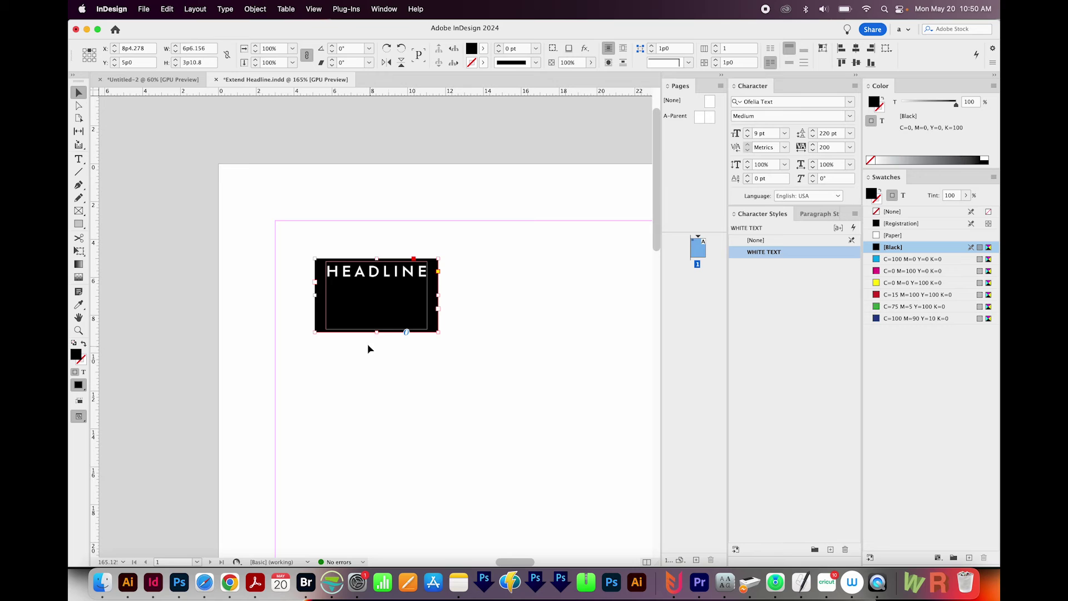
# - Fit the black frame's height snugly around the headline
pyautogui.moveTo(377, 332); pyautogui.dragTo(378, 283)
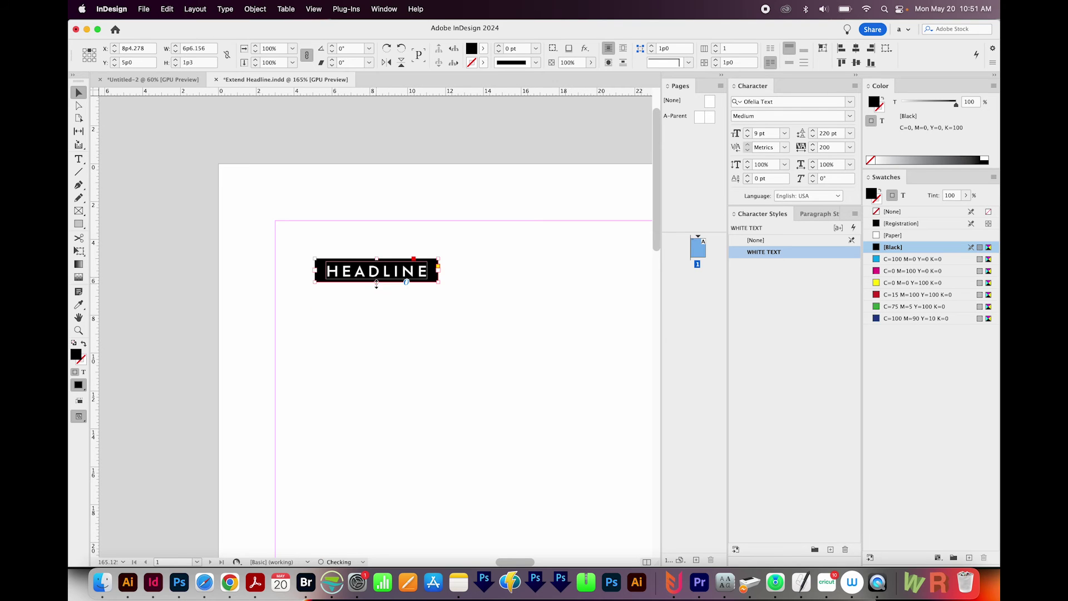
pyautogui.doubleClick(377, 284)
pyautogui.click(377, 286)
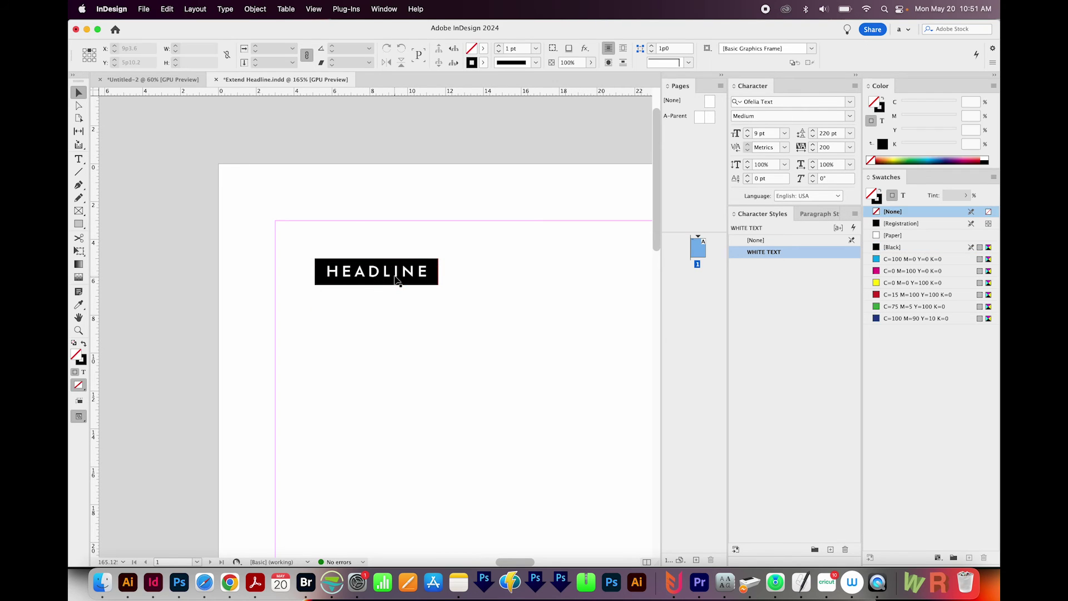
pyautogui.click(397, 278)
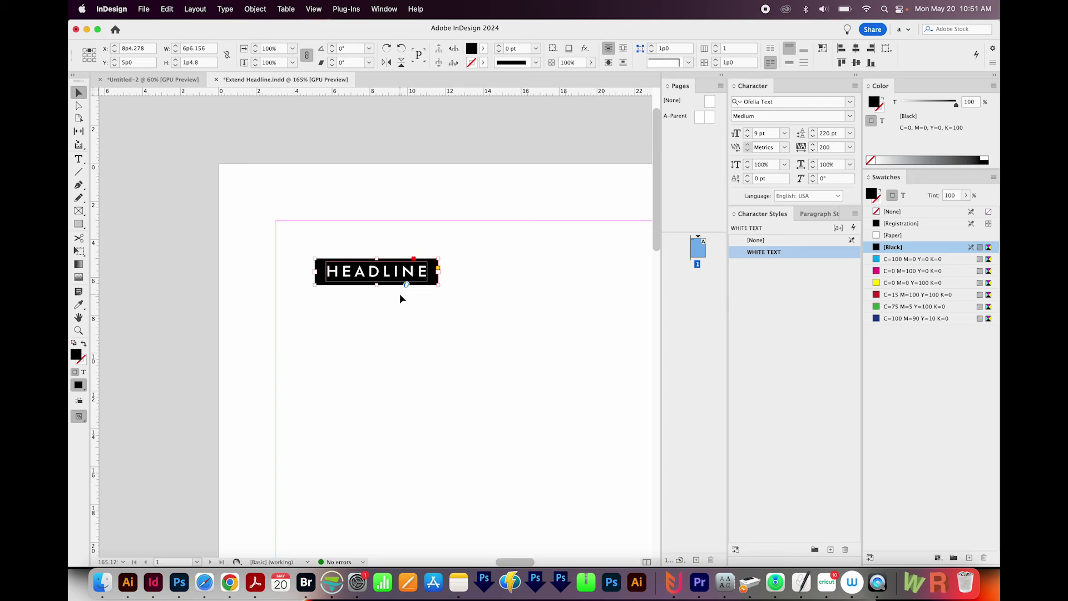
# - Replace HEADLINE with 'TEXT BOX IS RESIZING!' so the frame widens rightward
pyautogui.press('t')
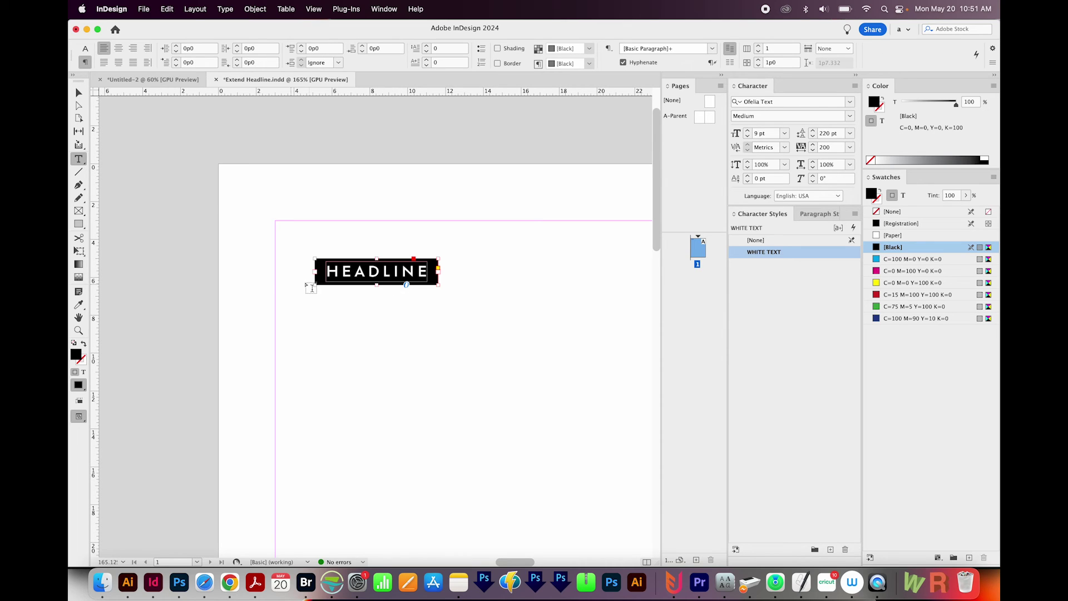
pyautogui.click(367, 269)
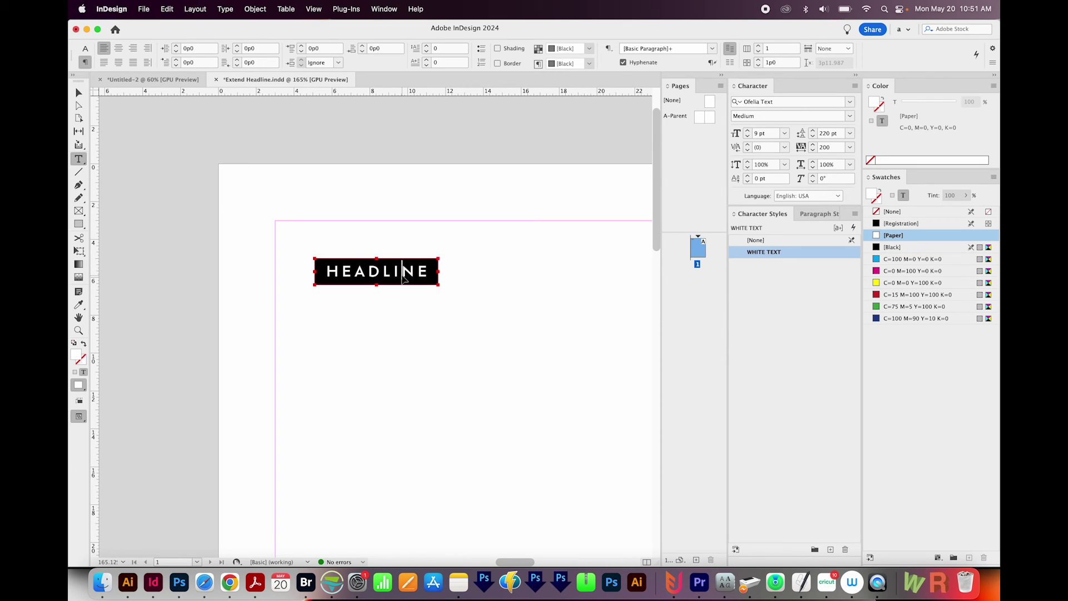
pyautogui.press('super+a')
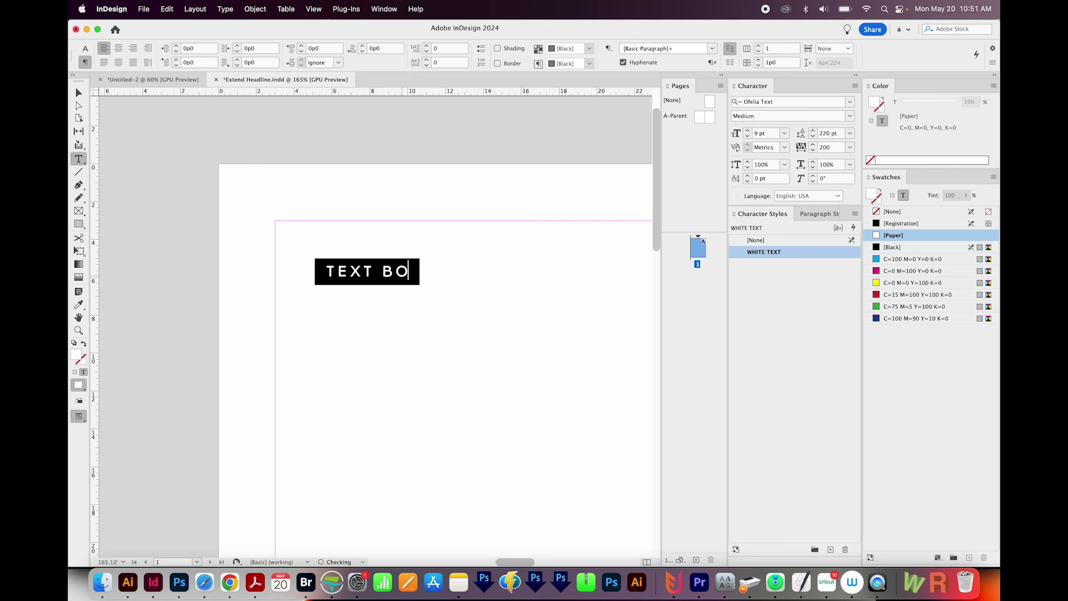
pyautogui.write('TEXT BOX IS RESIZING!')
pyautogui.press('Escape')
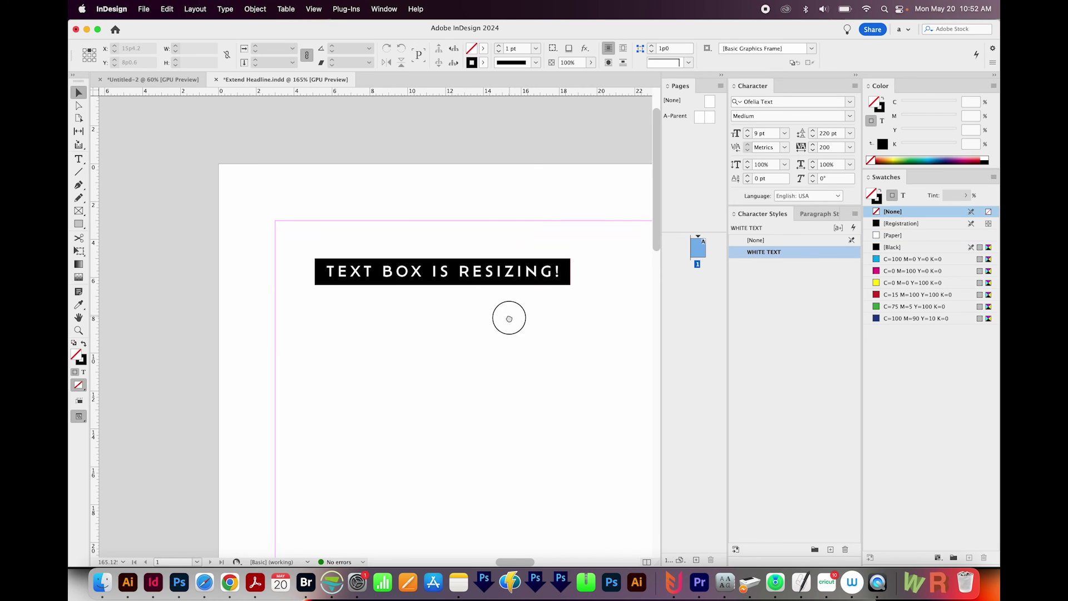